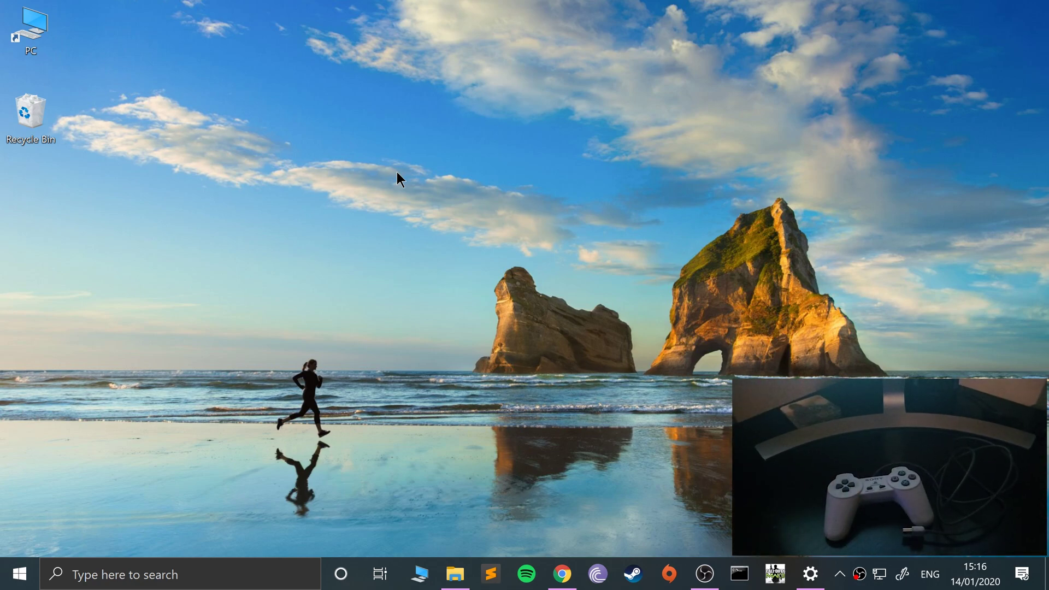
# Step: Find the Windows USB game controller setup, view the connected controller's test page, and close both windows
pyautogui.click(20, 573)
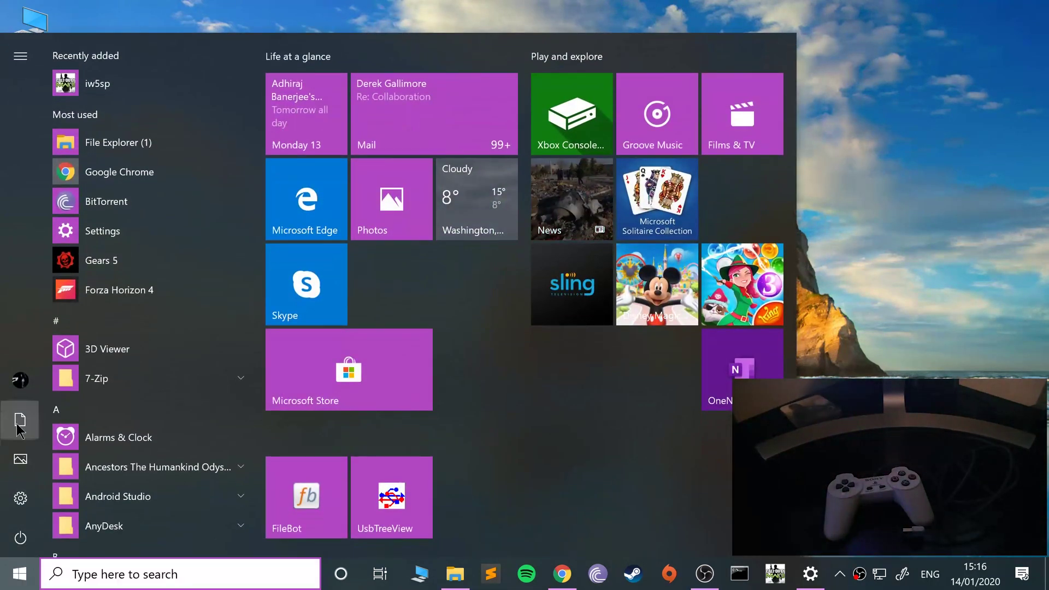
pyautogui.write('game')
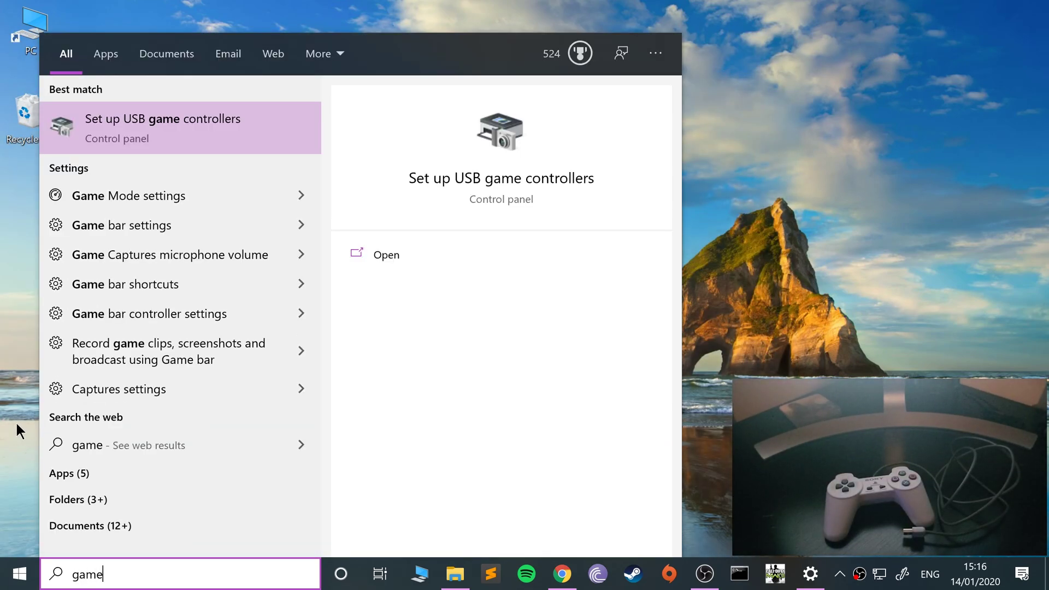
pyautogui.press('Return')
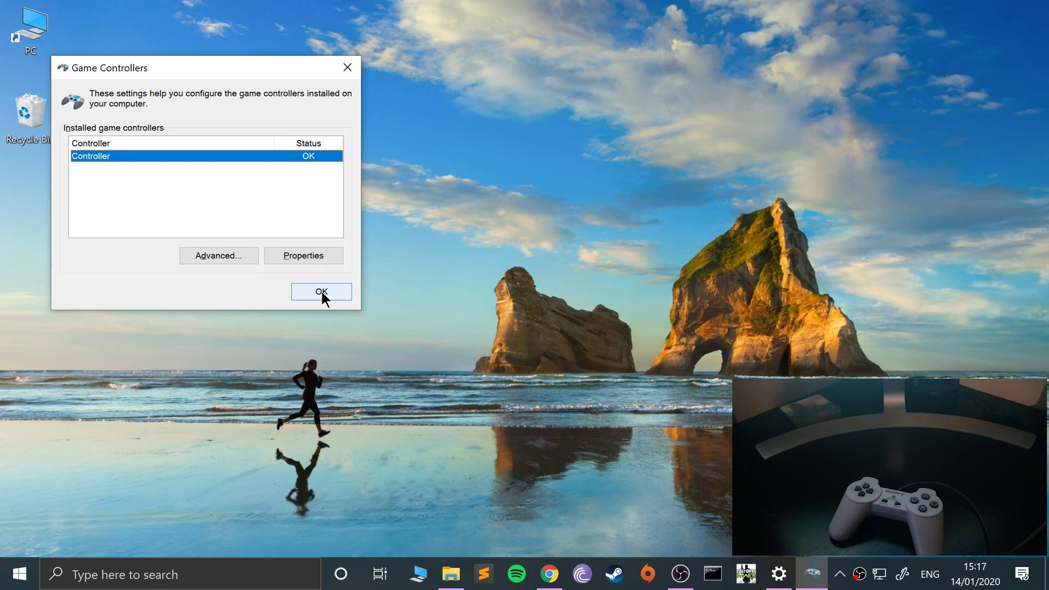
pyautogui.click(329, 260)
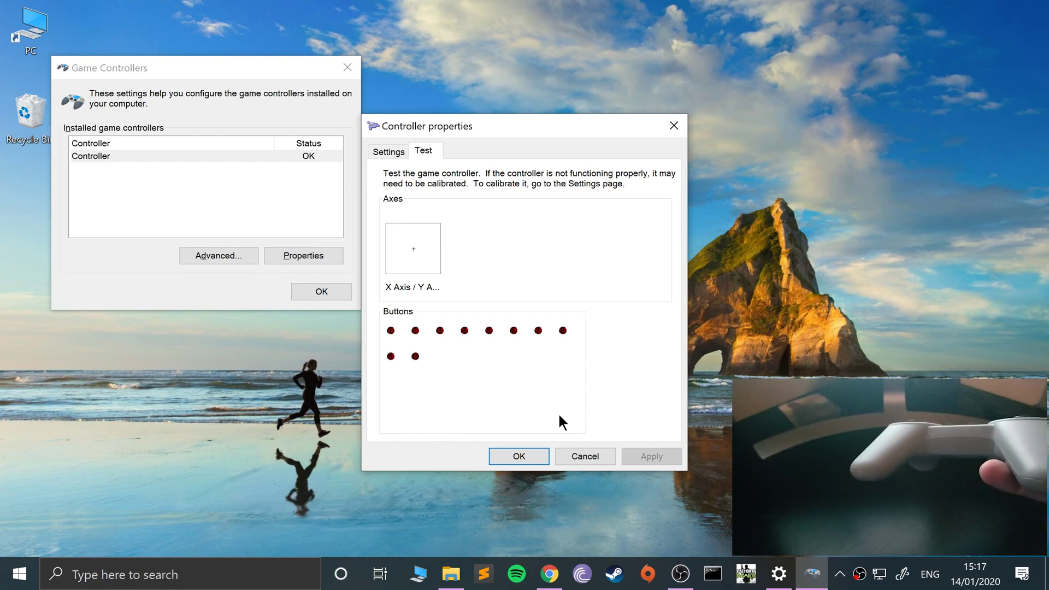
pyautogui.click(519, 456)
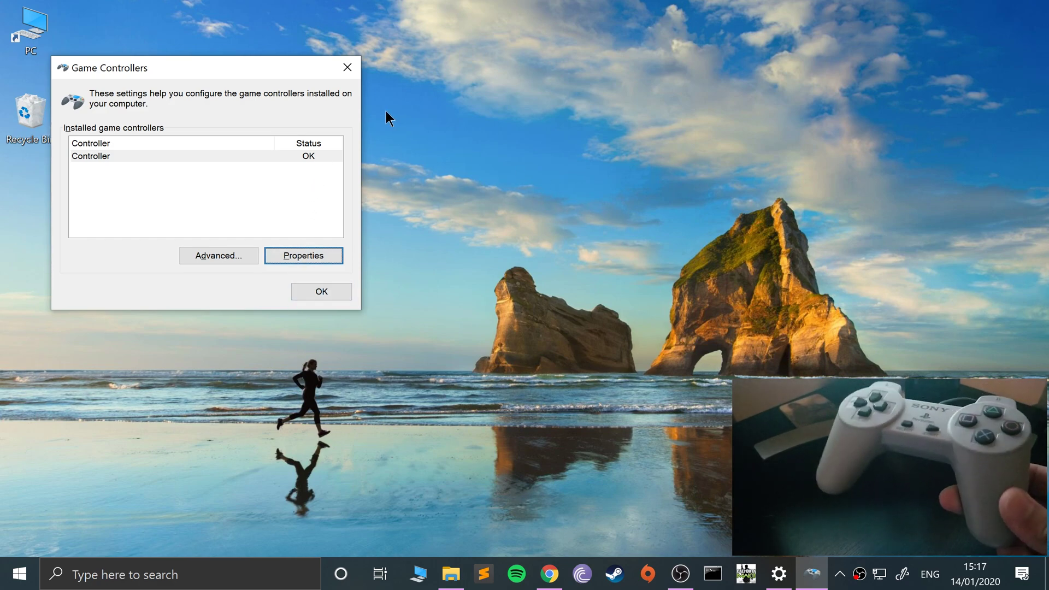
pyautogui.click(347, 67)
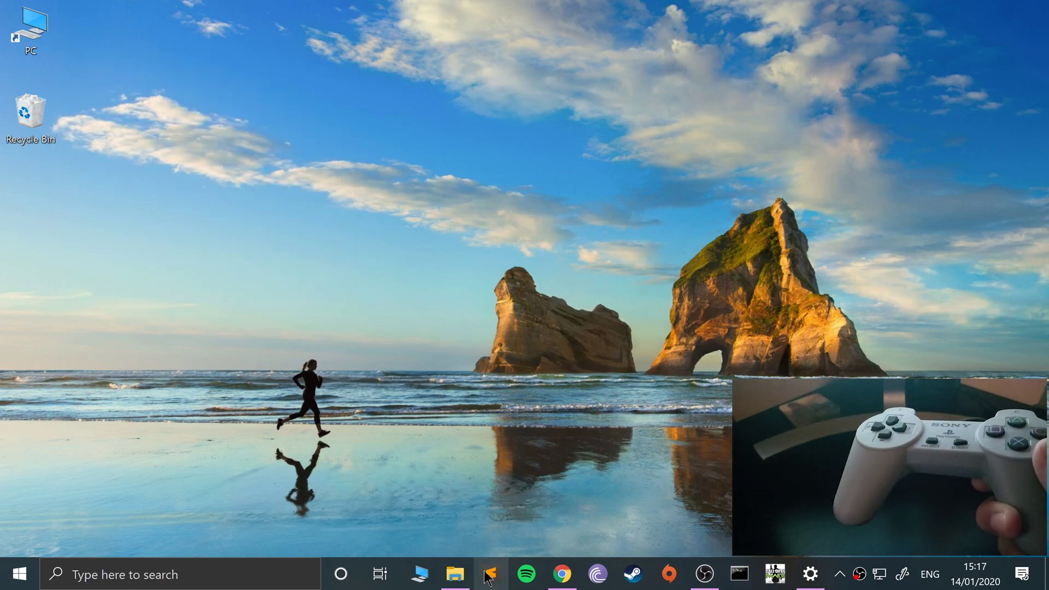
# Step: Launch pcsx2.exe from the PCSX2 1.4.0 folder and open its controller plugin settings
pyautogui.click(457, 573)
pyautogui.doubleClick(196, 323)
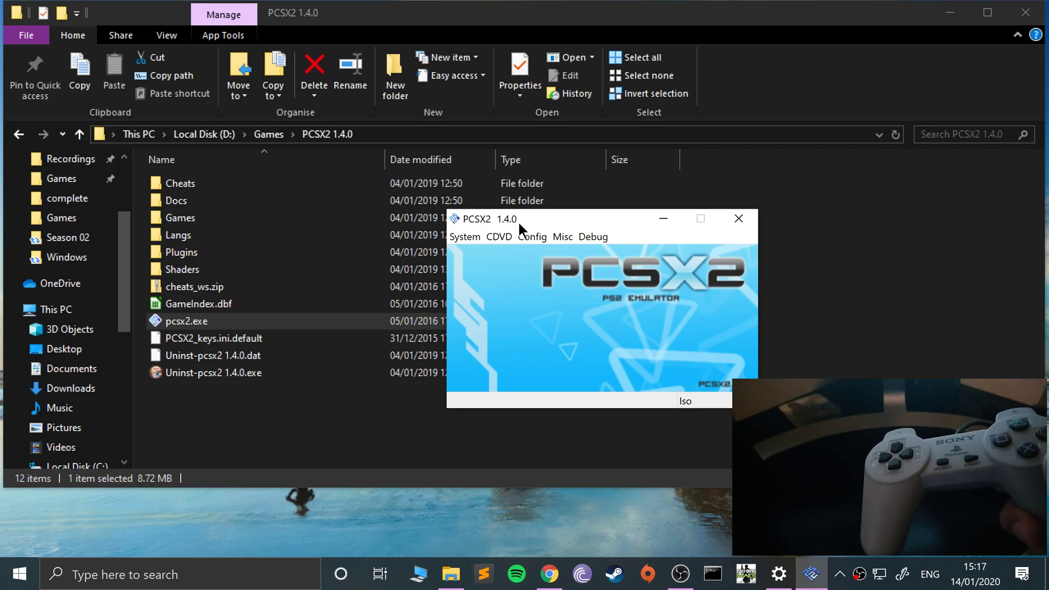
pyautogui.click(530, 236)
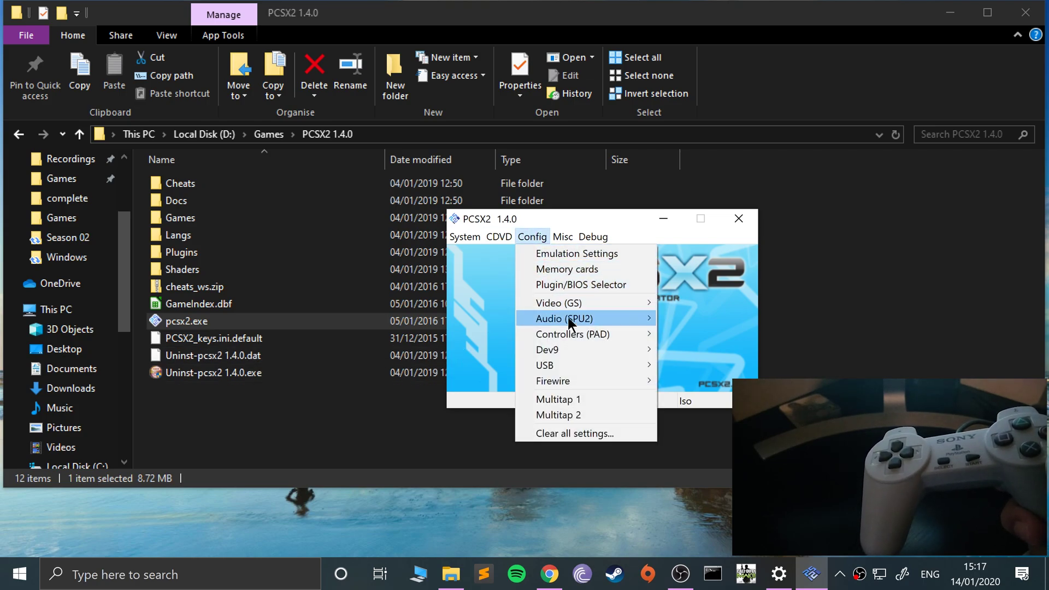
pyautogui.moveTo(572, 333)
pyautogui.click(693, 349)
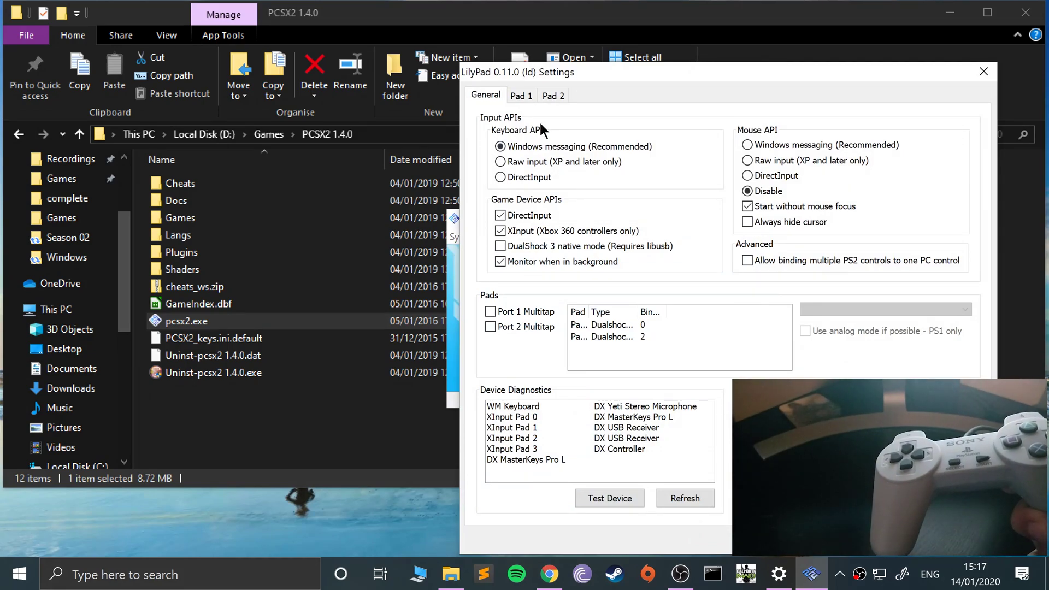
# Step: Show the Pad 1 bindings in the LilyPad settings and clear all of them
pyautogui.click(521, 96)
pyautogui.moveTo(583, 71); pyautogui.dragTo(354, 34)
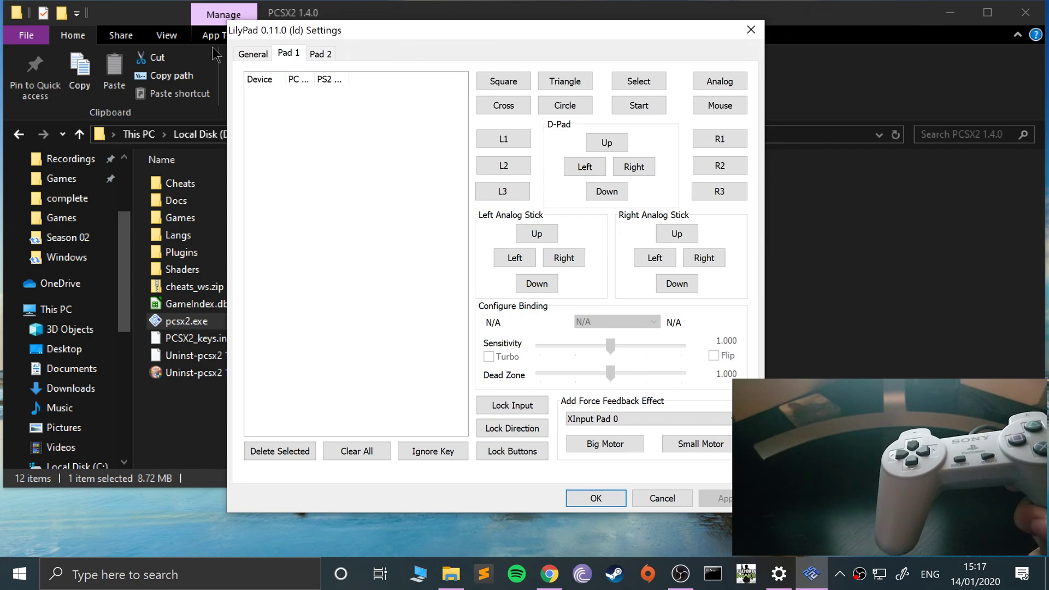
pyautogui.click(344, 449)
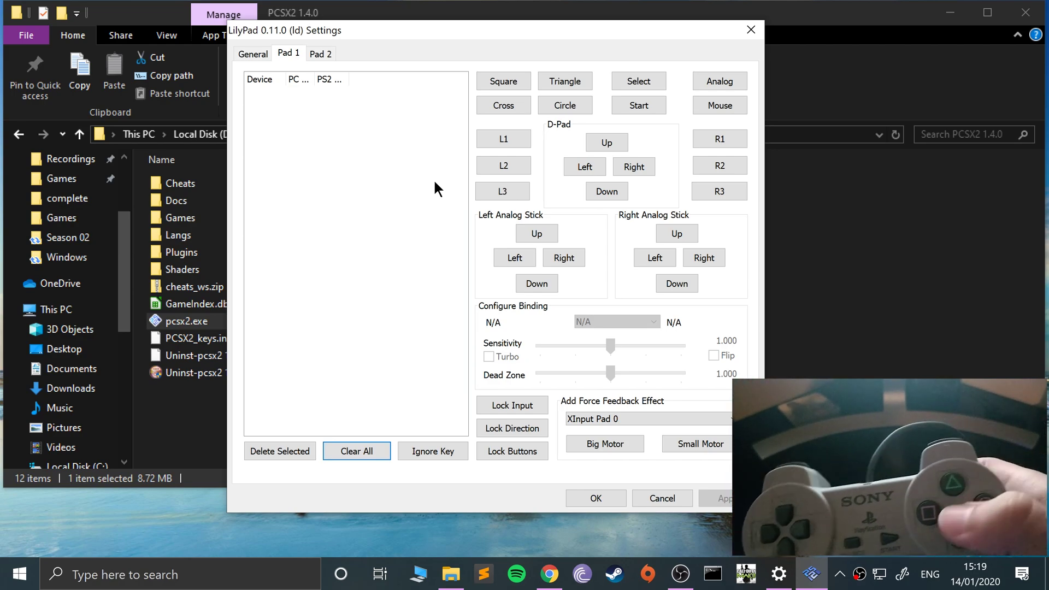
# Step: Bind Pad 1's Triangle, Square, Cross and Circle to the matching buttons on the connected controller
pyautogui.click(550, 82)
pyautogui.click(486, 78)
pyautogui.click(502, 112)
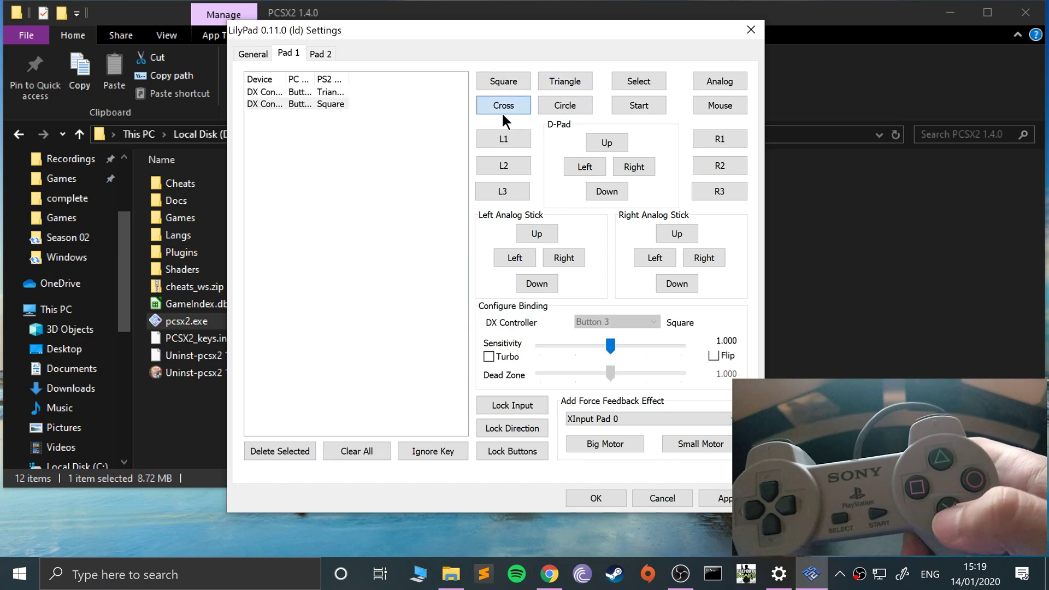
pyautogui.click(559, 107)
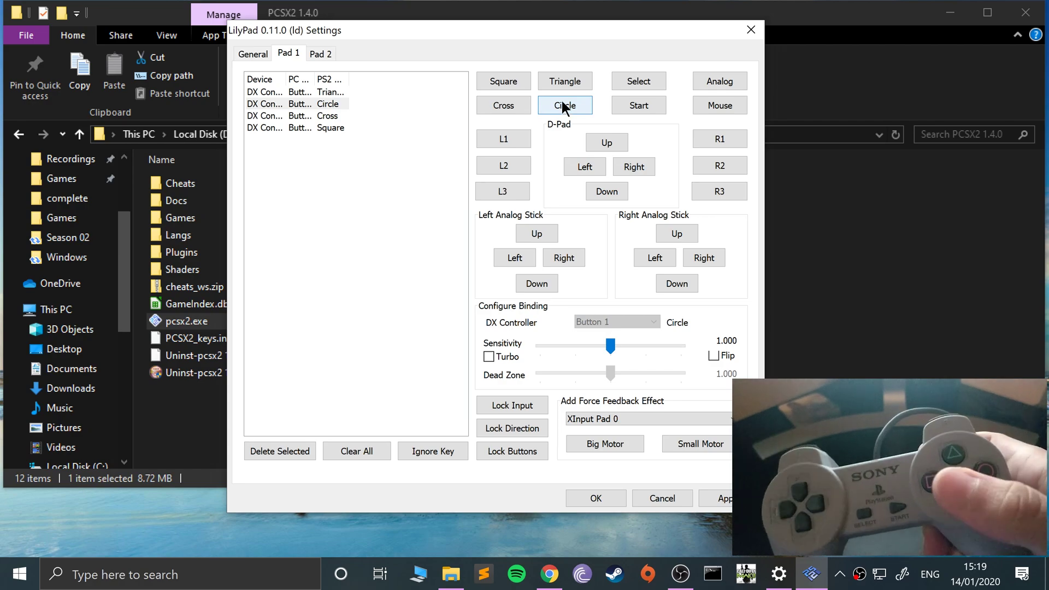
# Step: Bind Pad 1's Start, Select, R1 and R2 to the matching buttons on the connected controller
pyautogui.click(633, 109)
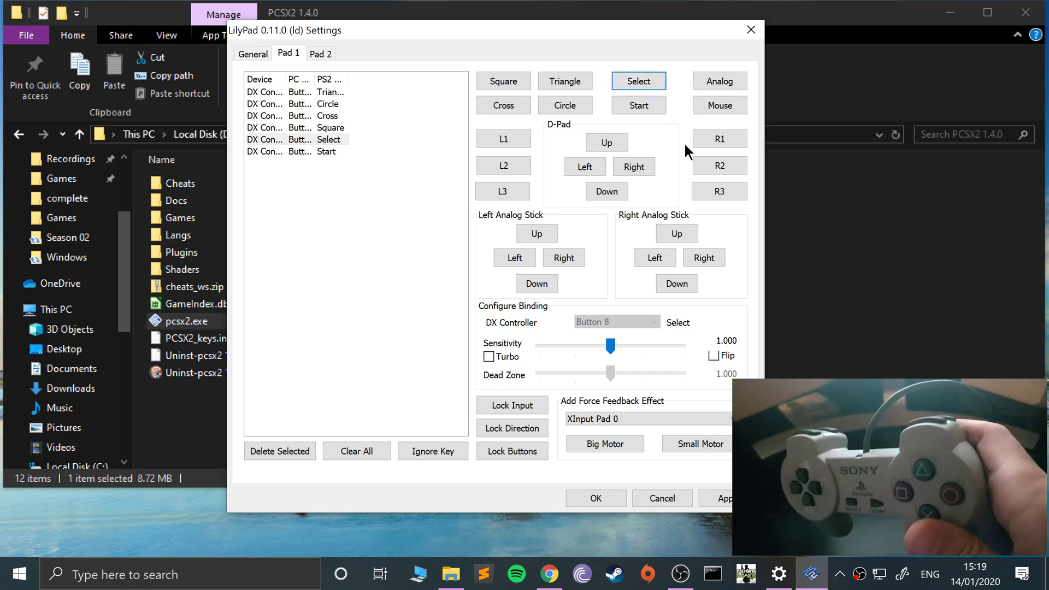
pyautogui.click(699, 138)
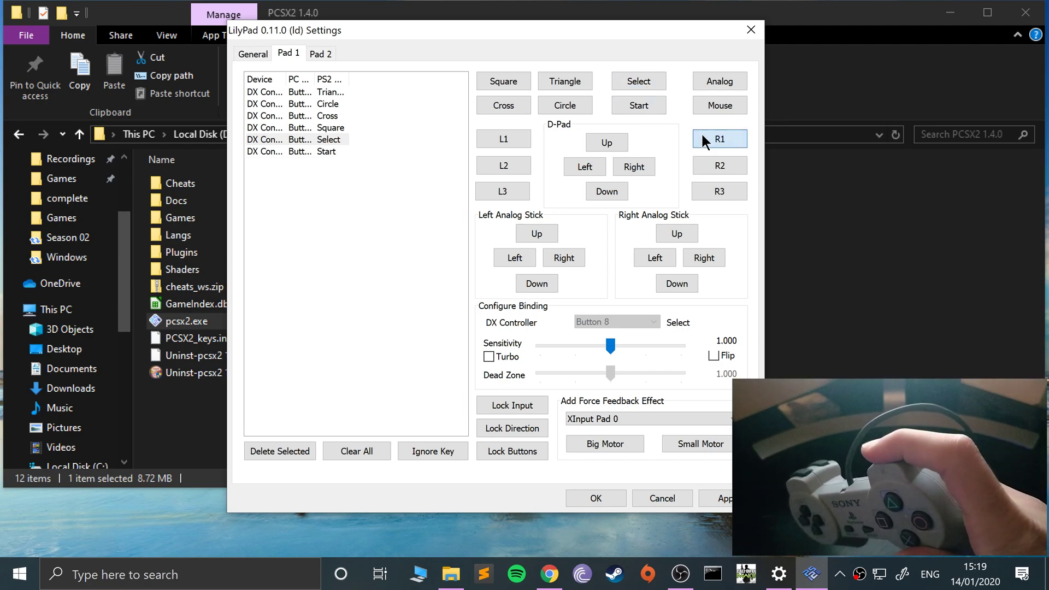
pyautogui.click(703, 165)
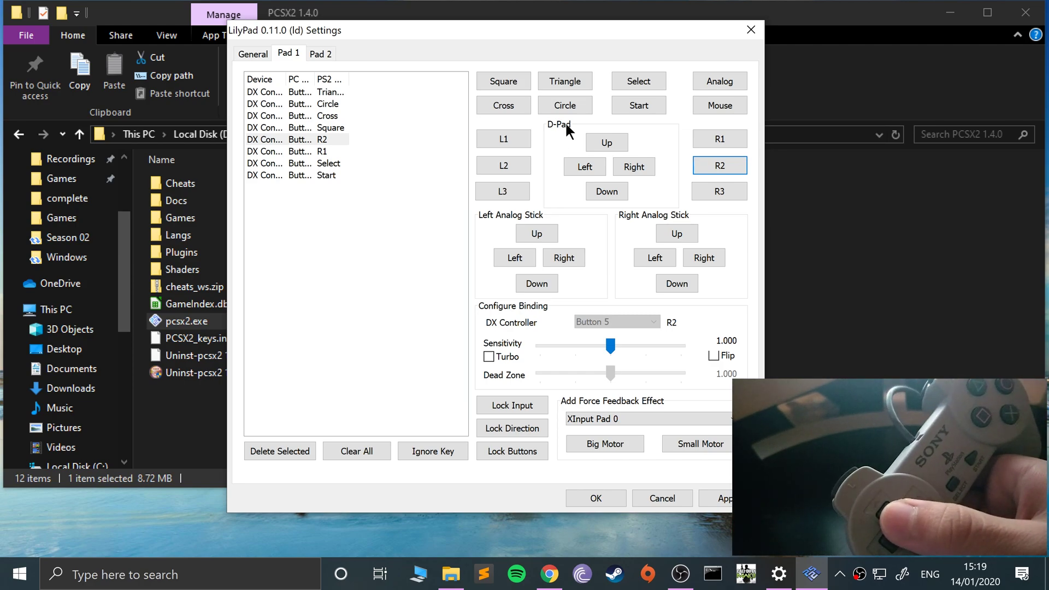
# Step: Bind Pad 1's D-Pad Up, Left, Right and Down to the controller's directional pad
pyautogui.click(614, 143)
pyautogui.click(596, 163)
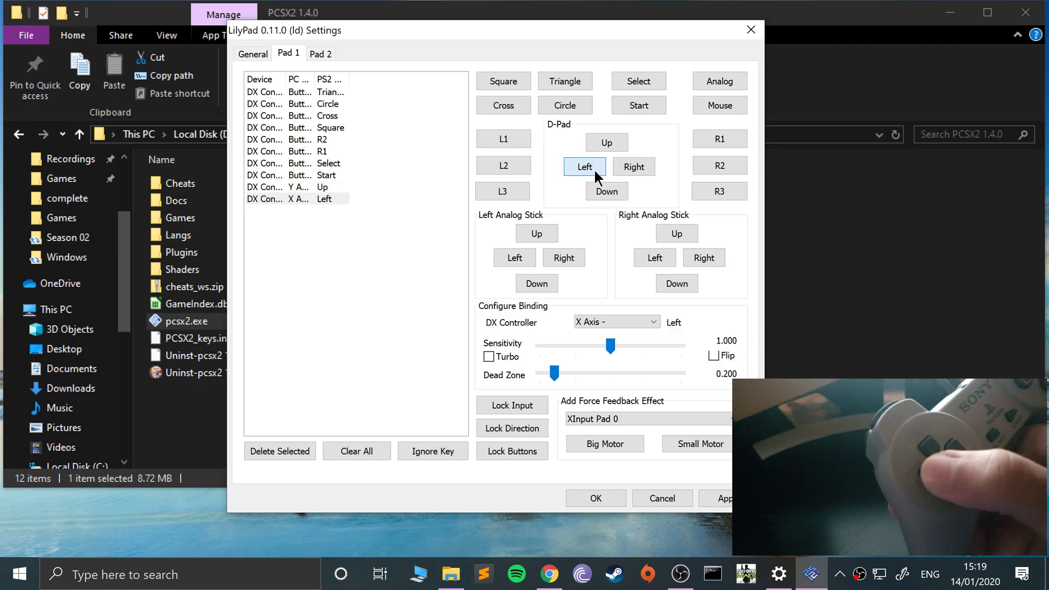
pyautogui.click(612, 164)
pyautogui.click(603, 186)
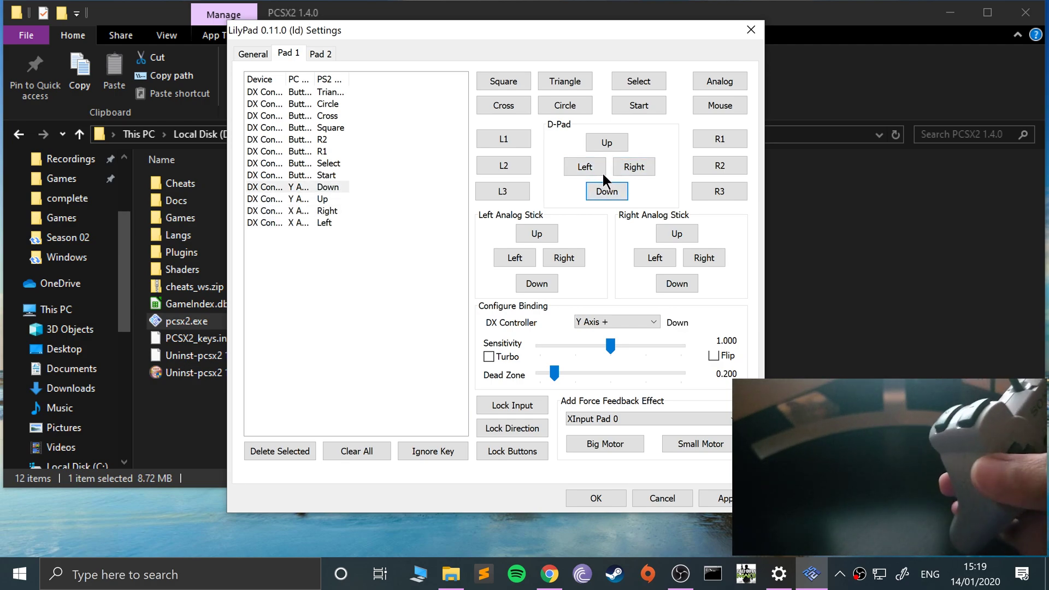
# Step: Bind Pad 1's L1 and L2 to the controller's left shoulder buttons, and save the LilyPad settings
pyautogui.click(500, 136)
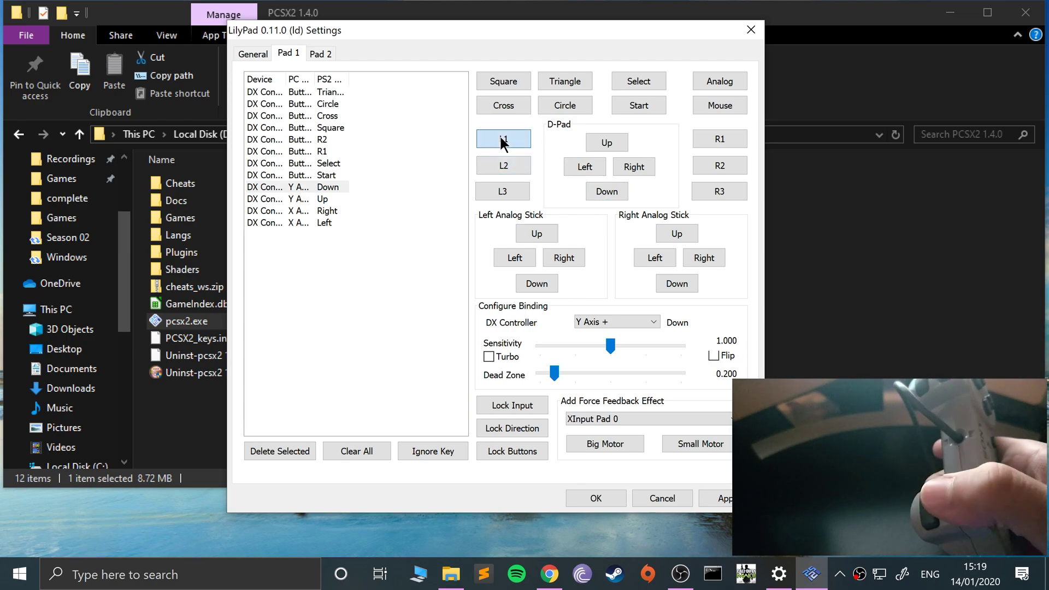
pyautogui.click(503, 169)
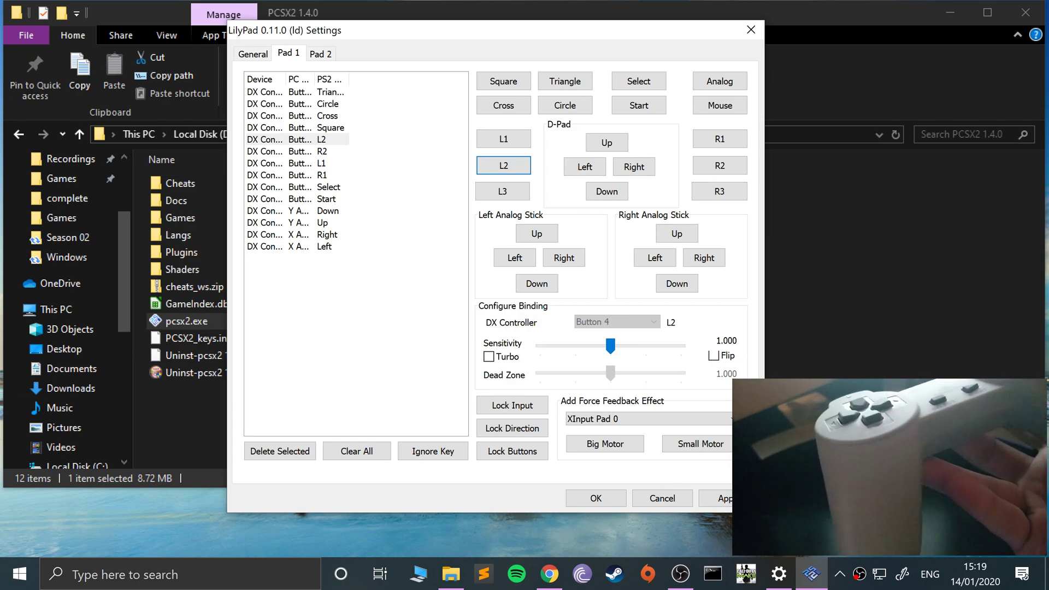
pyautogui.click(721, 497)
pyautogui.click(595, 497)
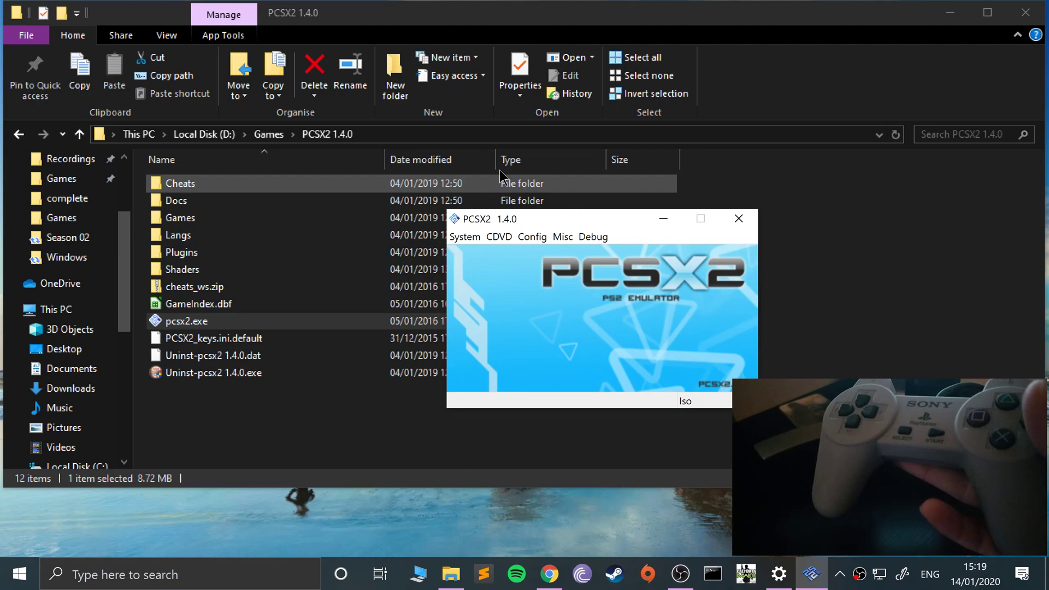
# Step: Minimise the folder window and select the Tekken 4 disc image as the emulator's ISO
pyautogui.click(950, 12)
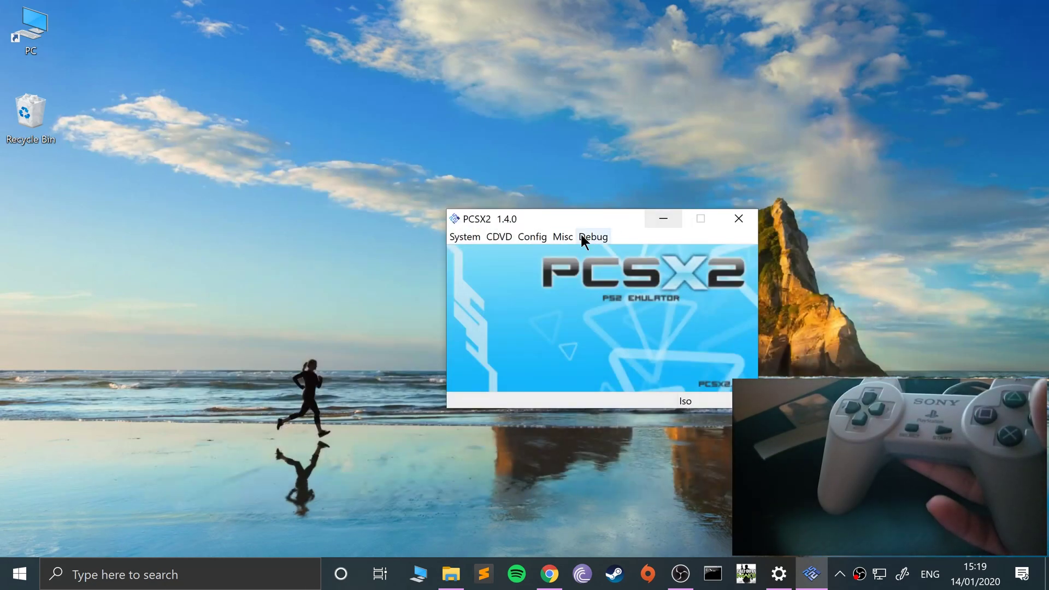
pyautogui.click(541, 238)
pyautogui.moveTo(506, 238)
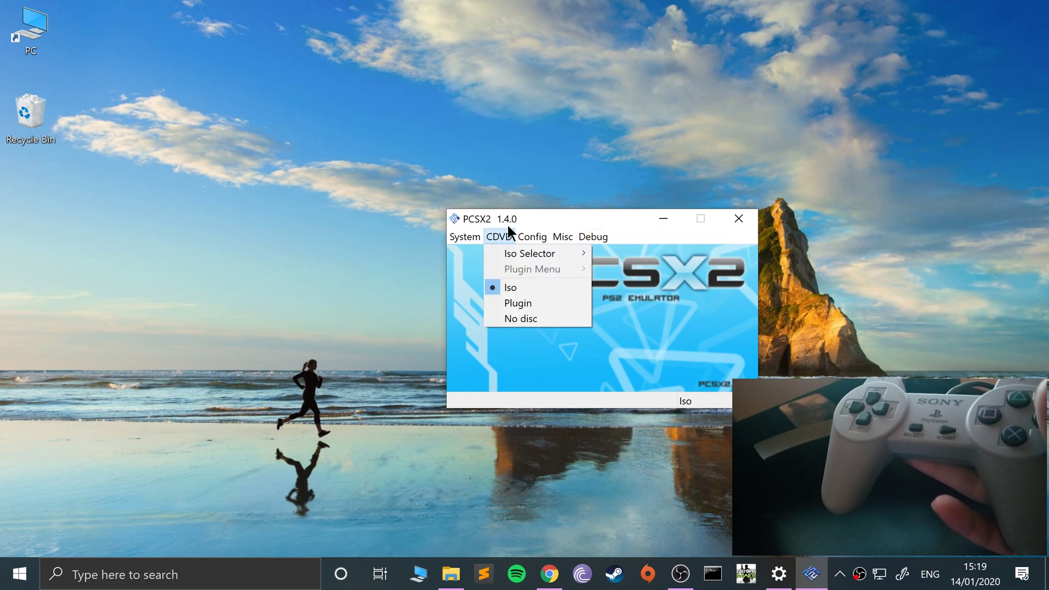
pyautogui.moveTo(525, 254)
pyautogui.click(598, 270)
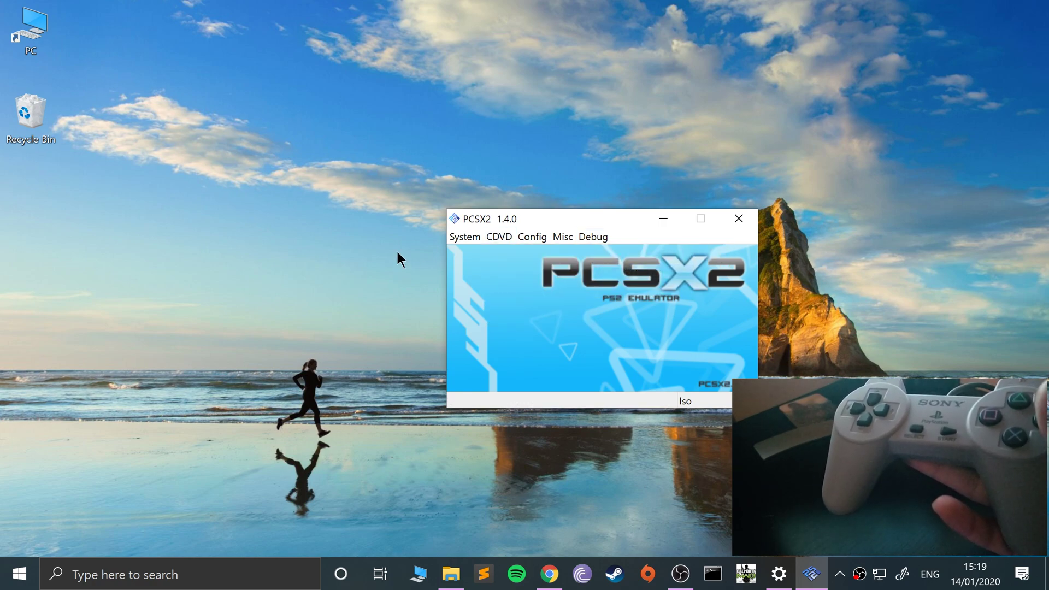
# Step: Boot the selected Tekken 4 disc image, and leave the game from its mode selection screen
pyautogui.click(470, 238)
pyautogui.click(472, 267)
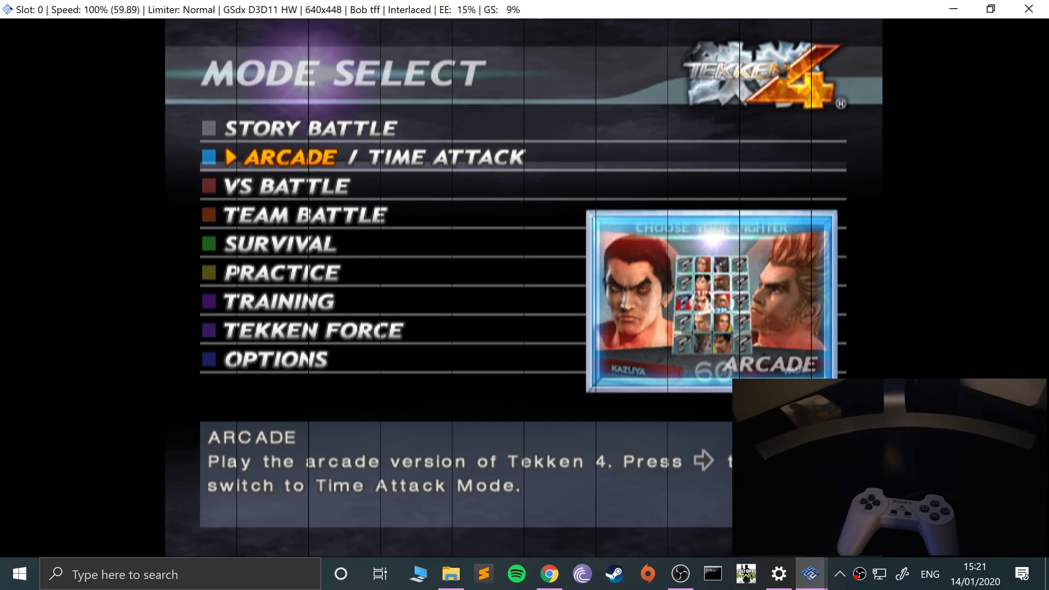
pyautogui.press('Escape')
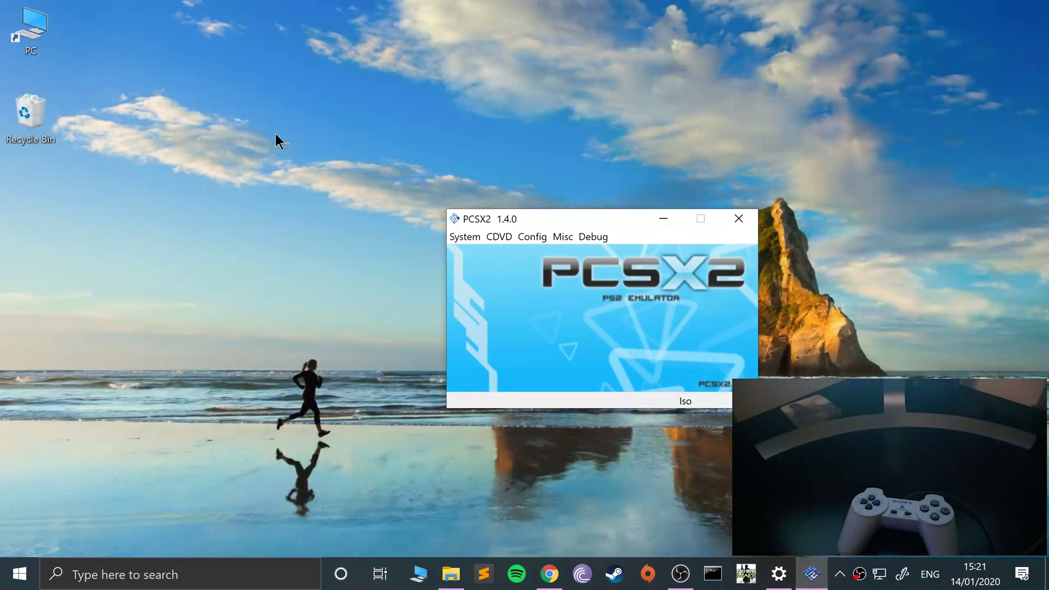